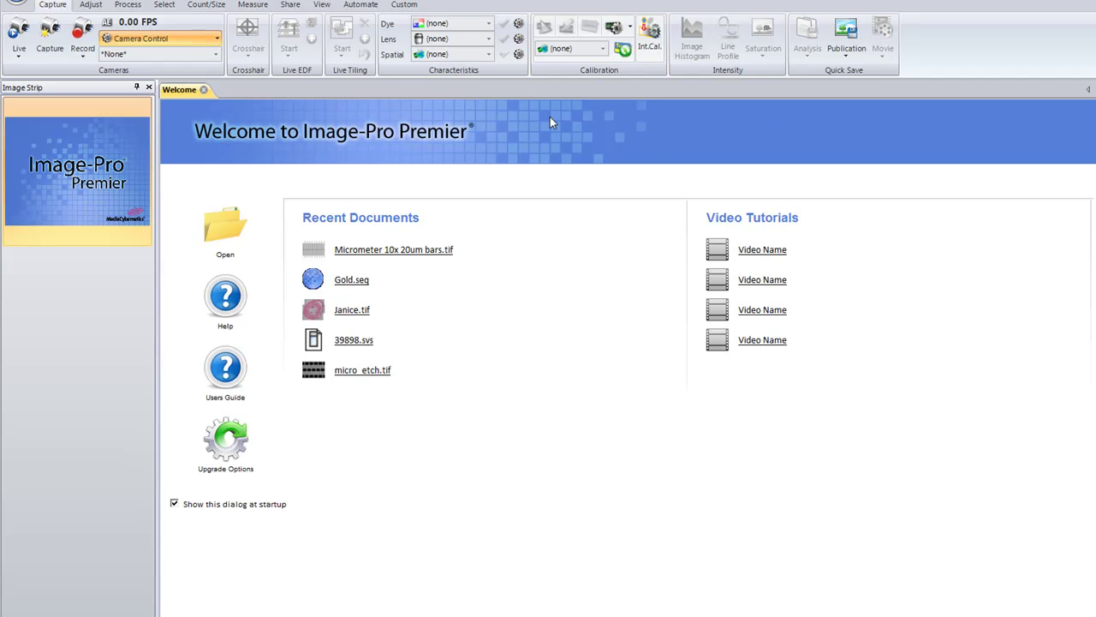
# Step: Set the Characteristics spatial calibration to 60X
pyautogui.click(569, 49)
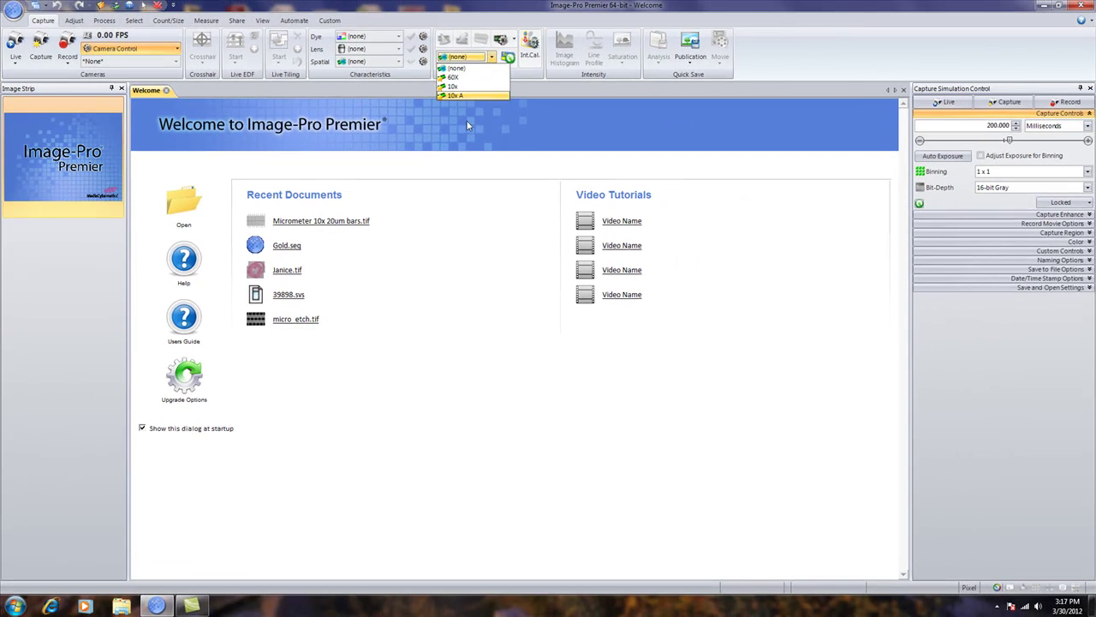
pyautogui.click(517, 76)
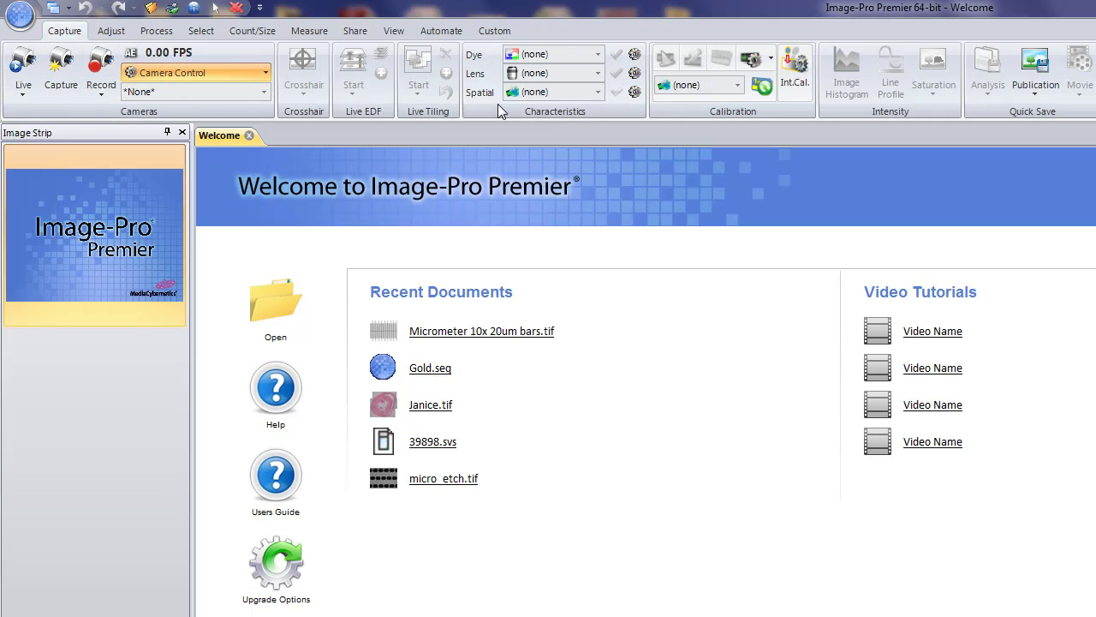
pyautogui.click(597, 93)
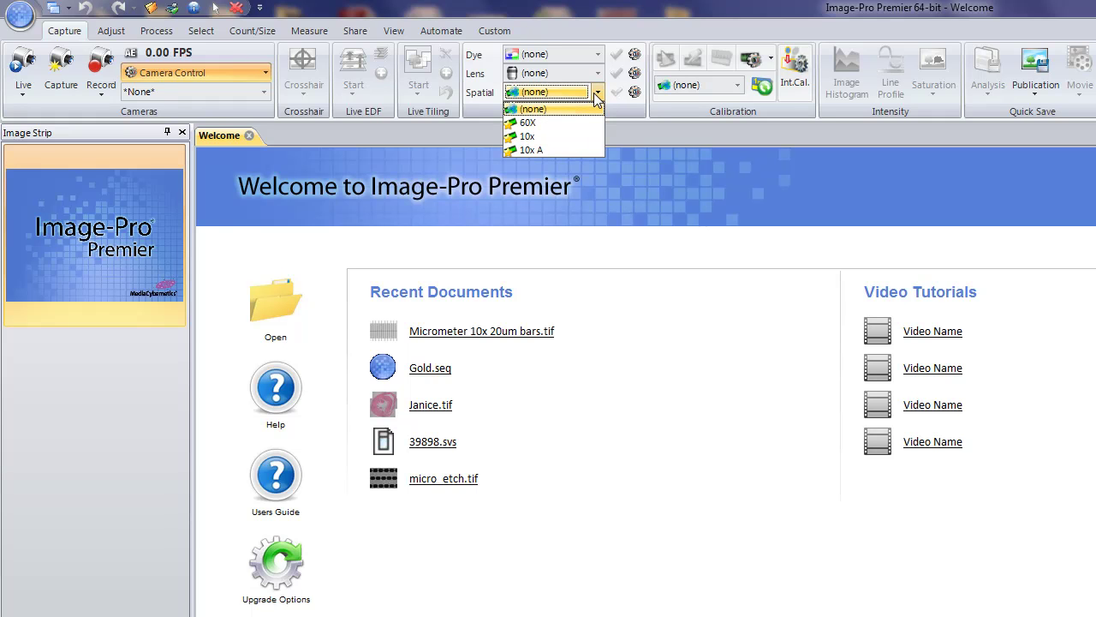
pyautogui.click(543, 124)
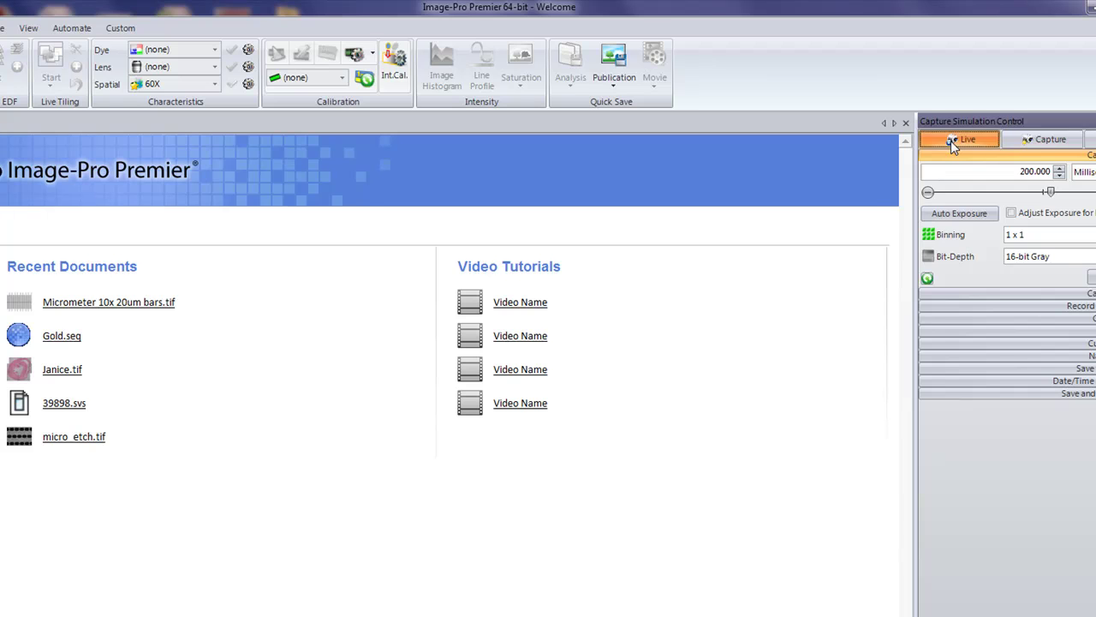
# Step: Capture a still cell image from the live preview
pyautogui.click(950, 140)
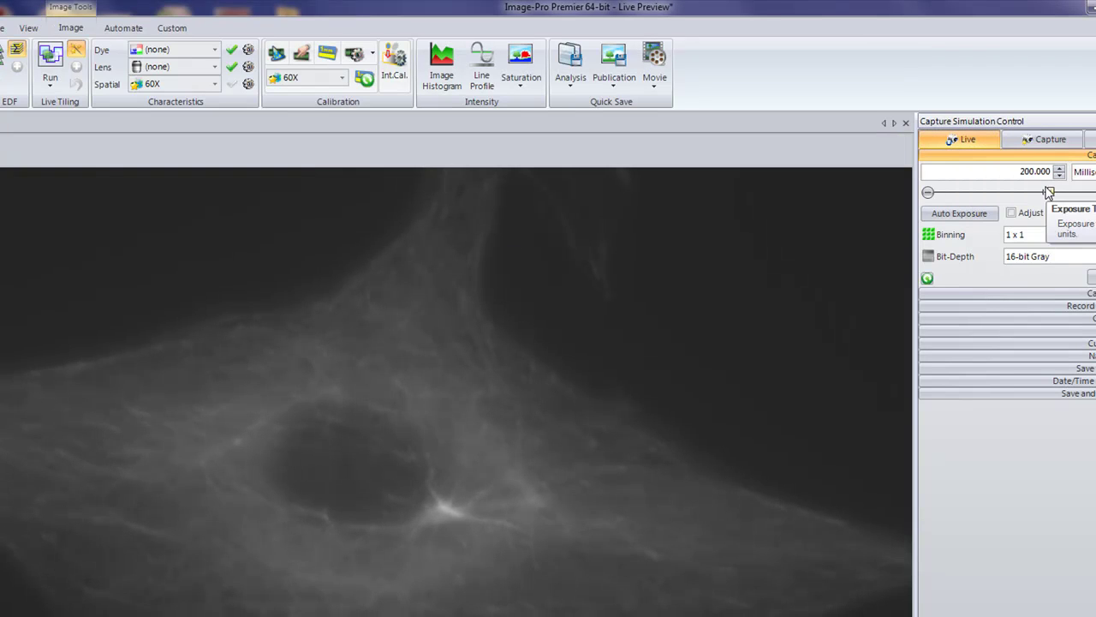
pyautogui.click(1048, 142)
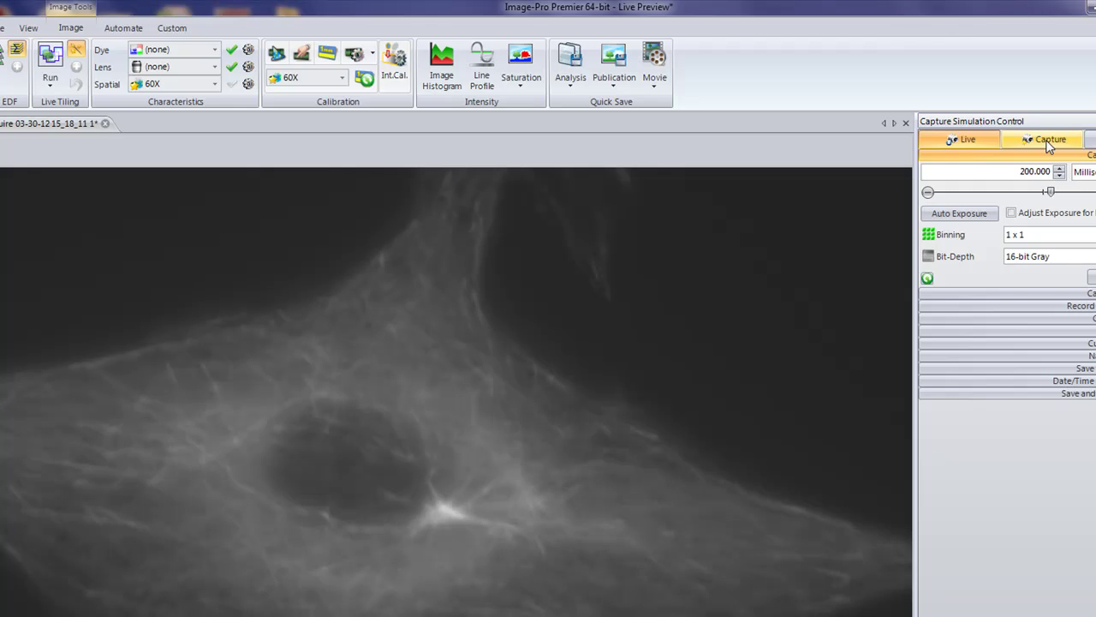
pyautogui.click(959, 140)
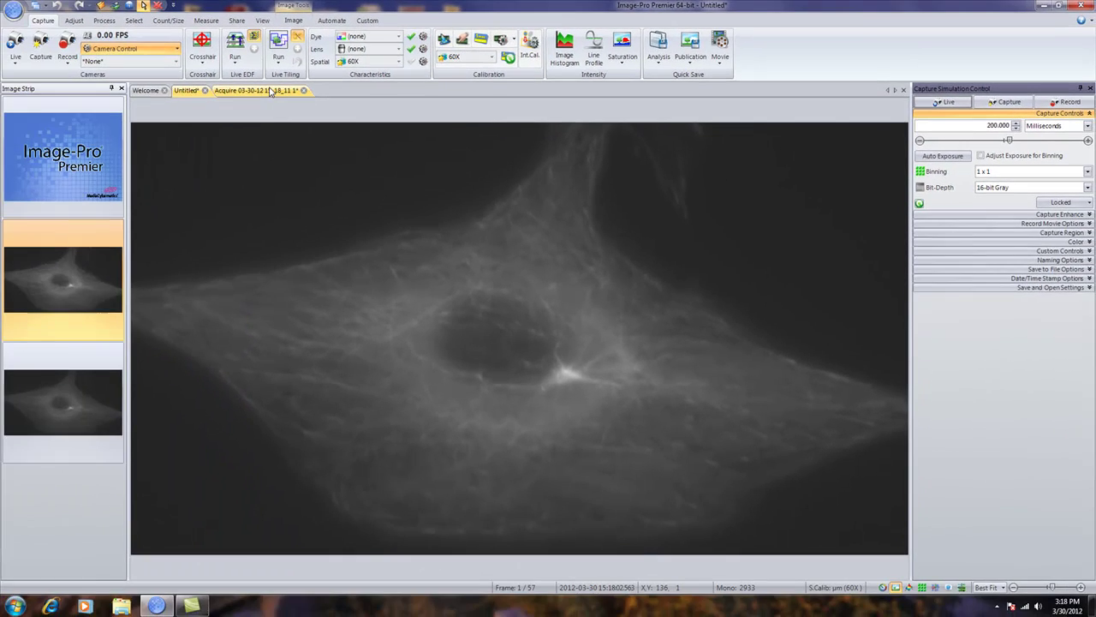
# Step: Open the lens settings for the captured cell image
pyautogui.click(268, 91)
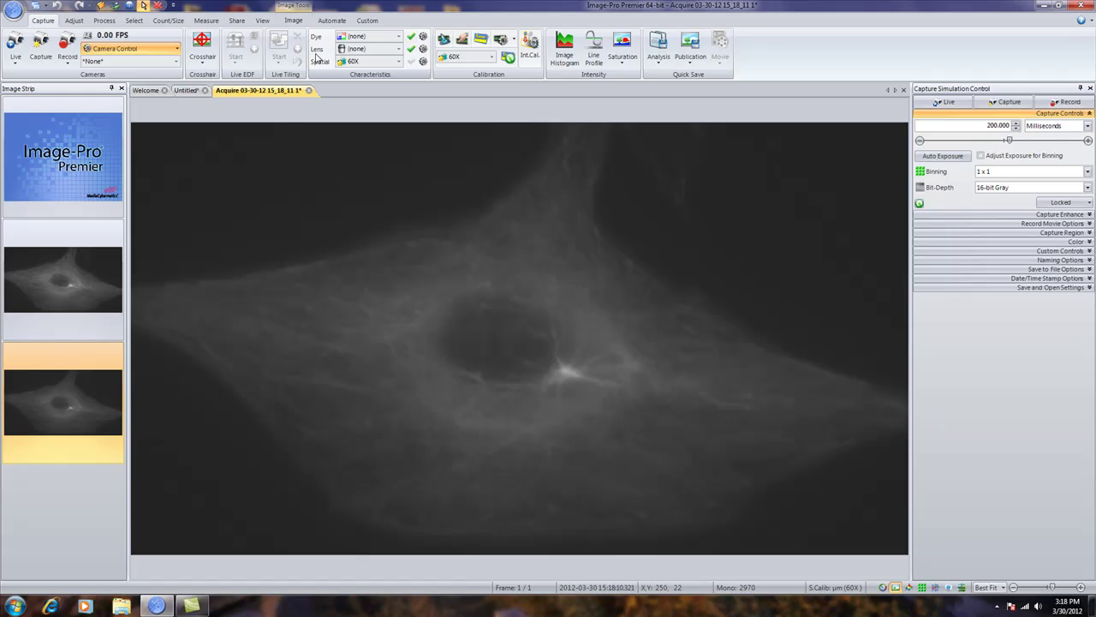
pyautogui.click(423, 51)
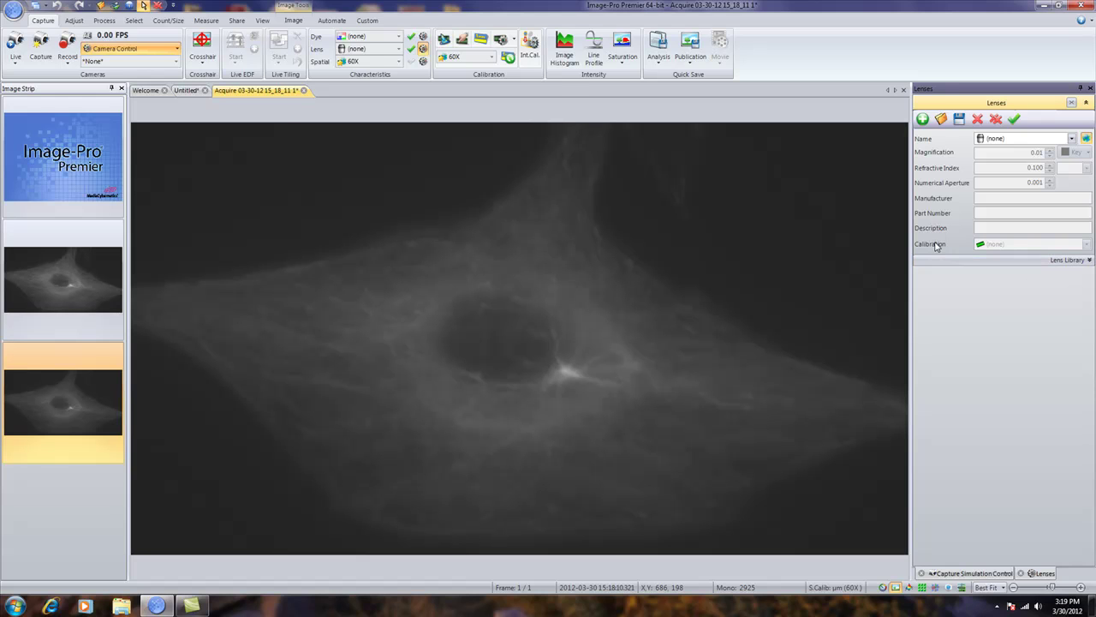
# Step: Tick the Olympus APON 60XOTIRF objective in the enlarged Lens Library list
pyautogui.click(1089, 260)
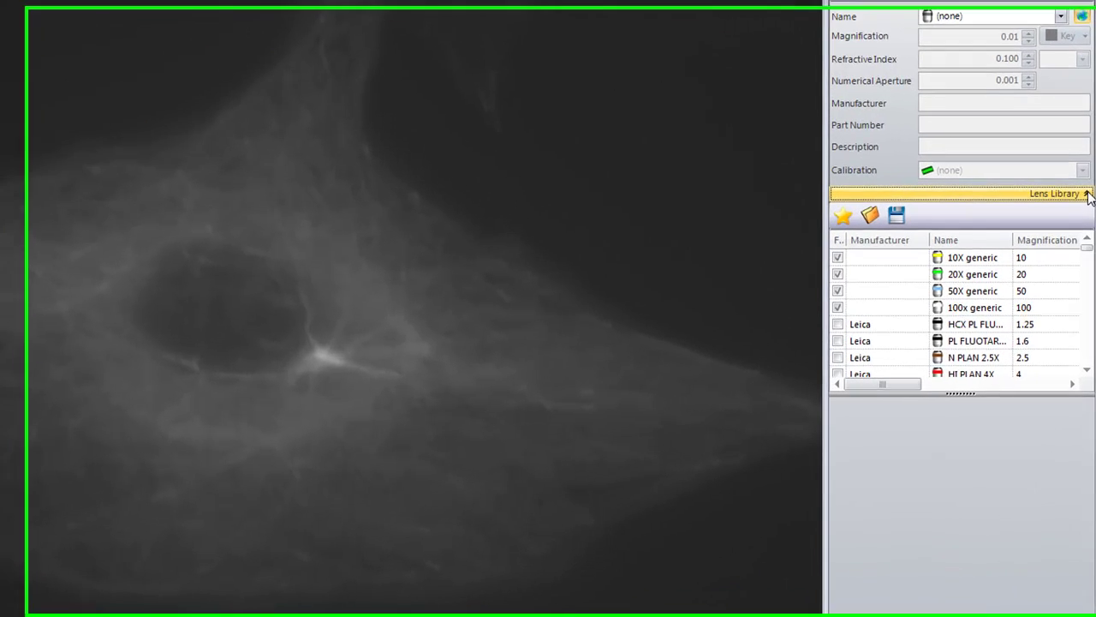
pyautogui.moveTo(974, 403)
pyautogui.mouseDown()
pyautogui.moveTo(948, 541)
pyautogui.moveTo(957, 577)
pyautogui.mouseUp()
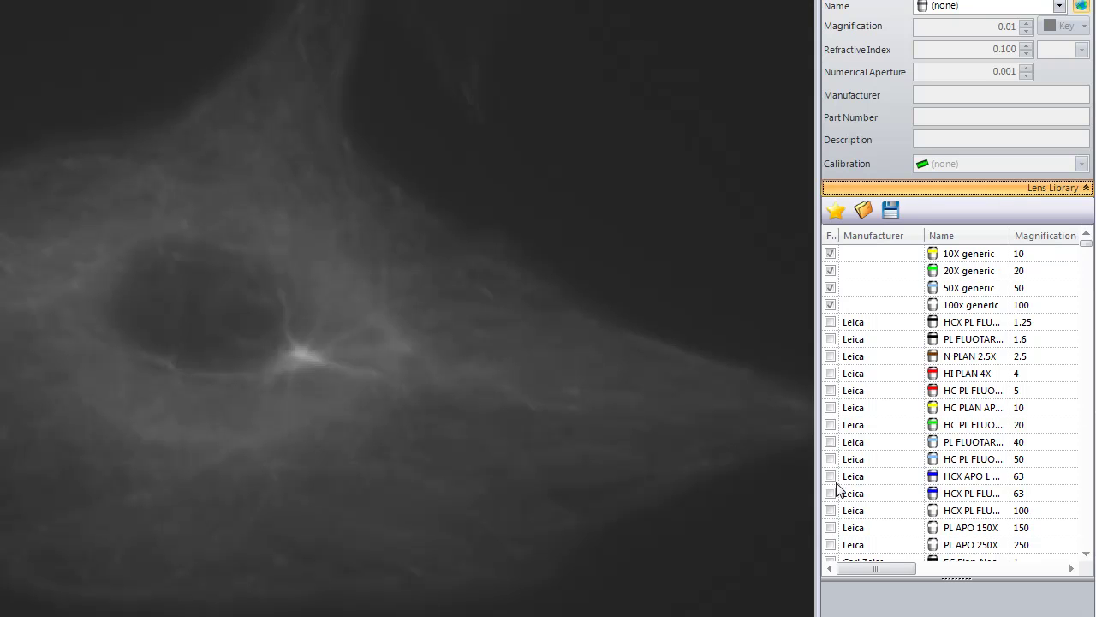
pyautogui.click(1086, 553)
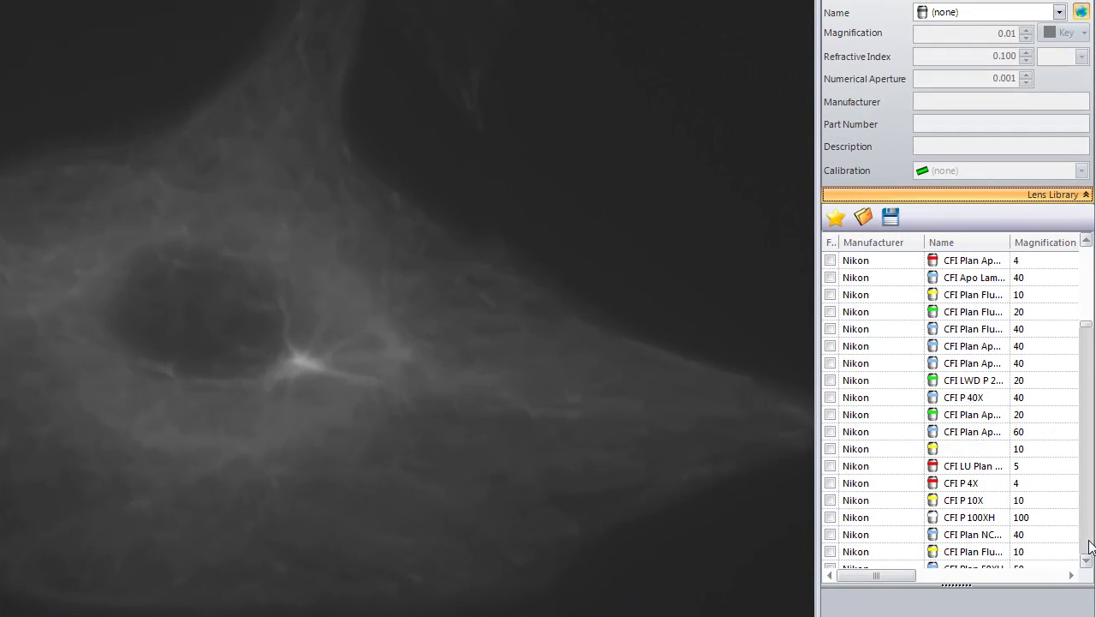
pyautogui.scroll(-10, 1081, 386)
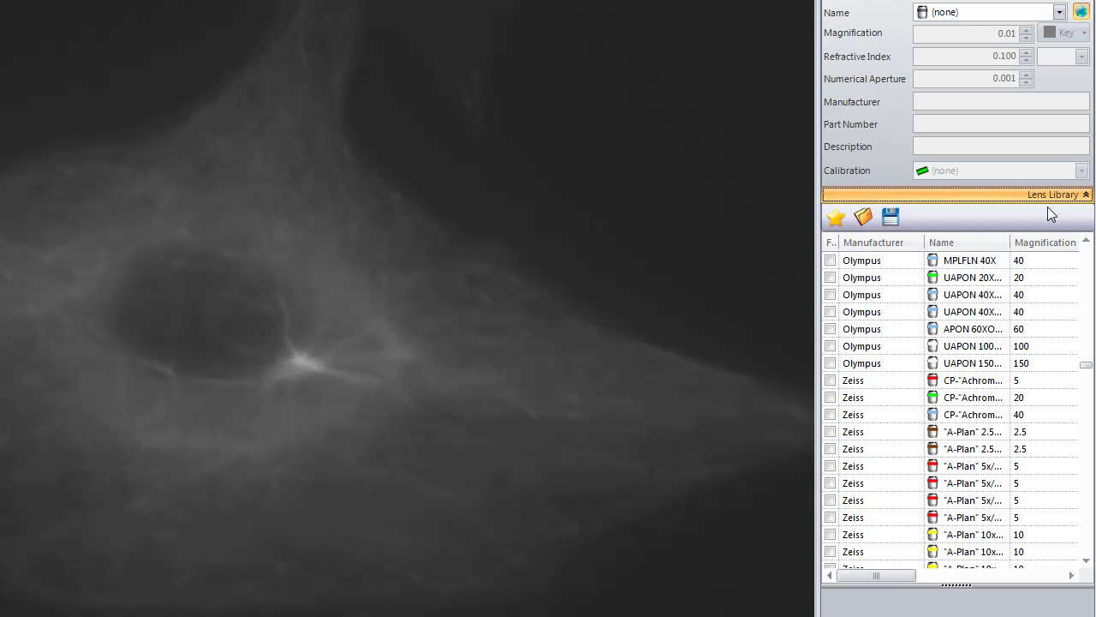
pyautogui.click(830, 329)
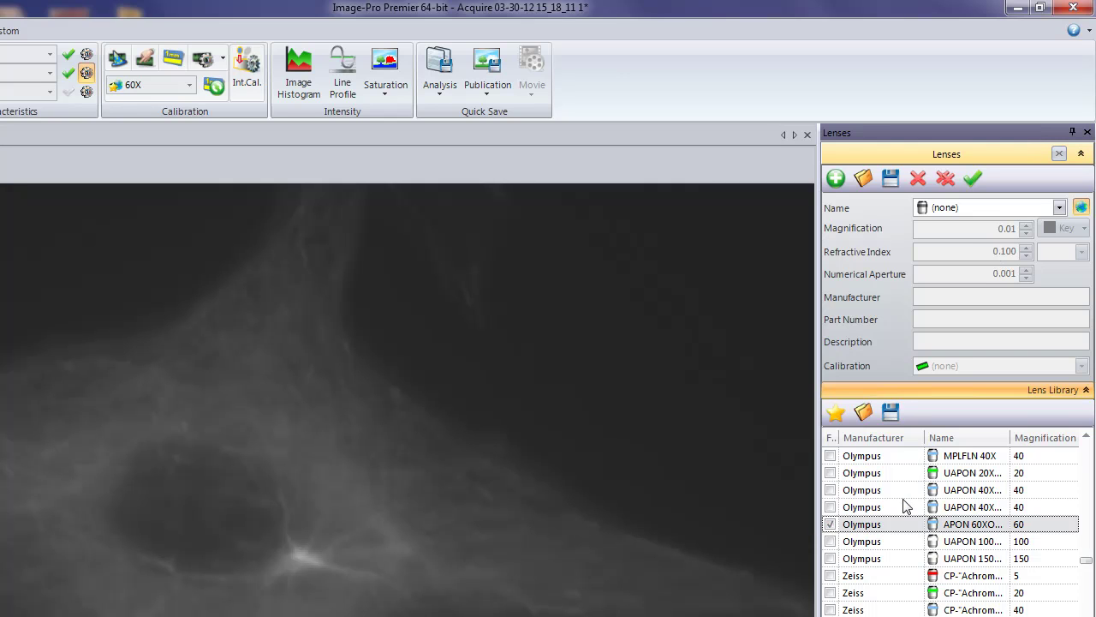
pyautogui.click(1059, 208)
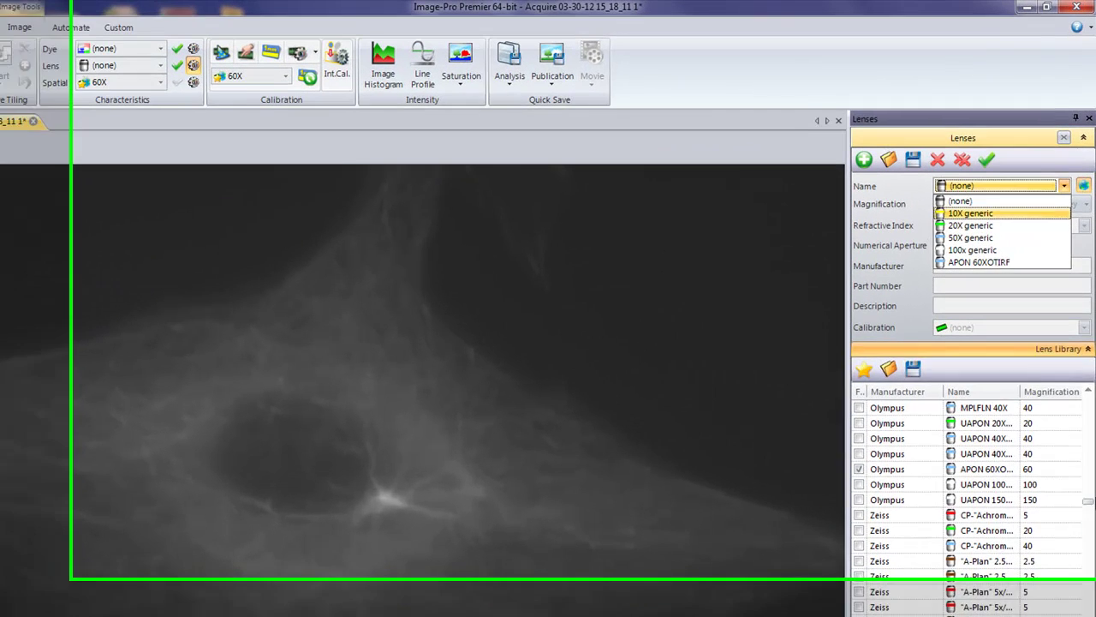
pyautogui.press('Escape')
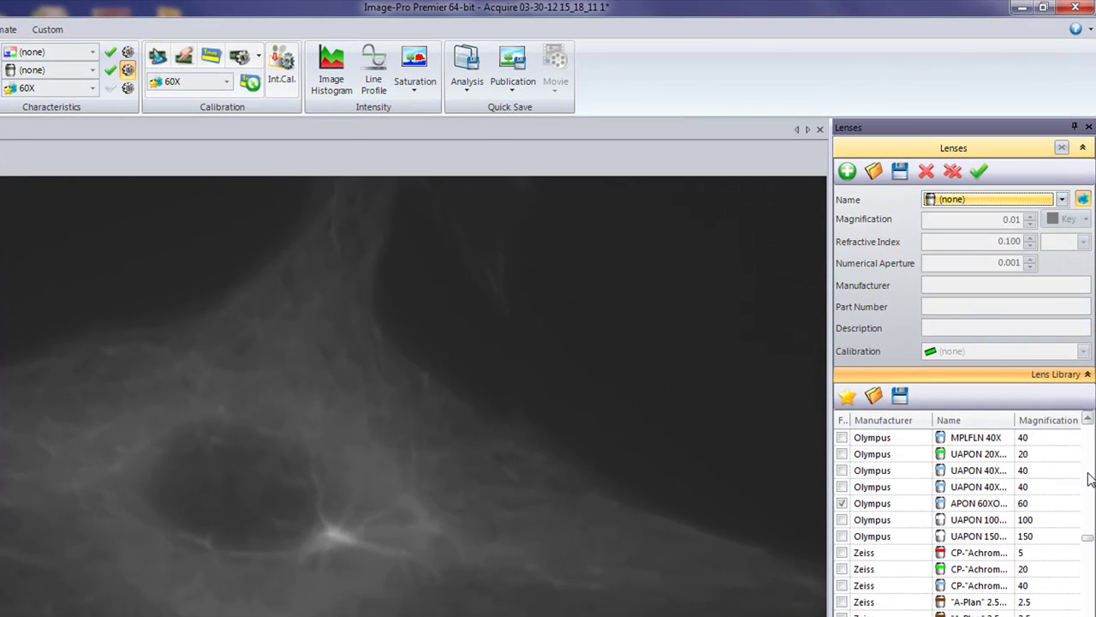
pyautogui.click(1088, 418)
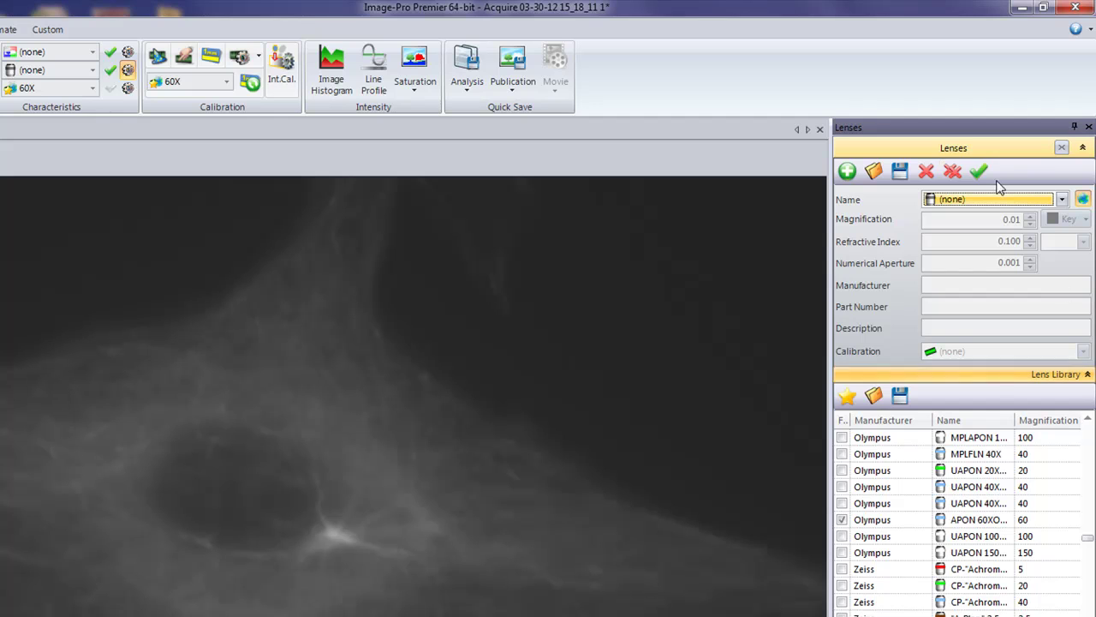
# Step: Define the lens as APON 60XOTIRF with 60X calibration and apply it to the image
pyautogui.click(1060, 199)
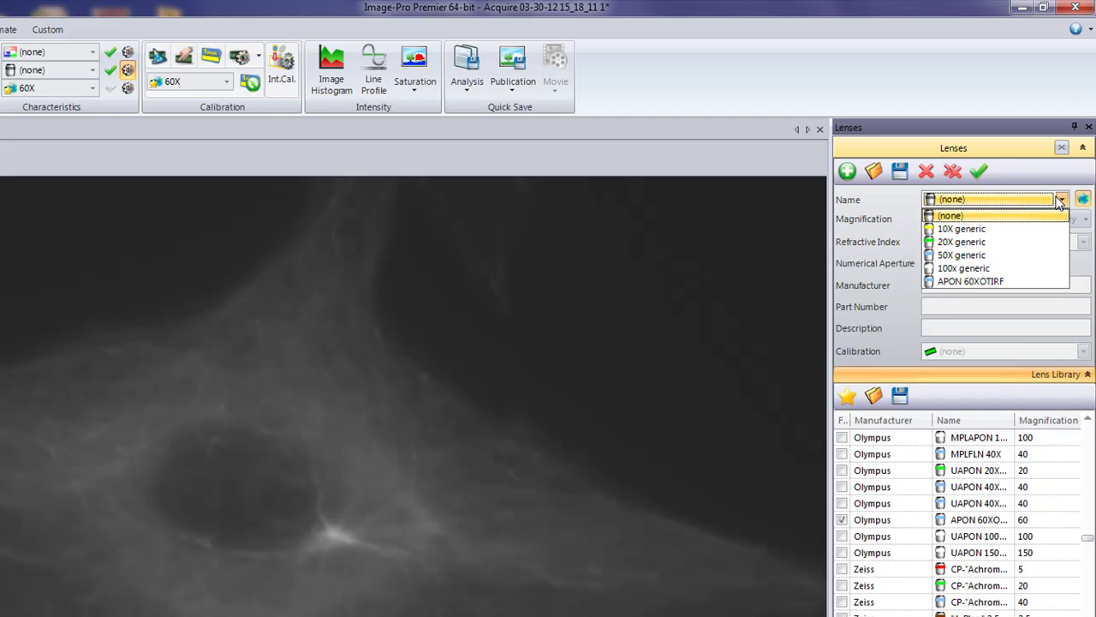
pyautogui.click(966, 280)
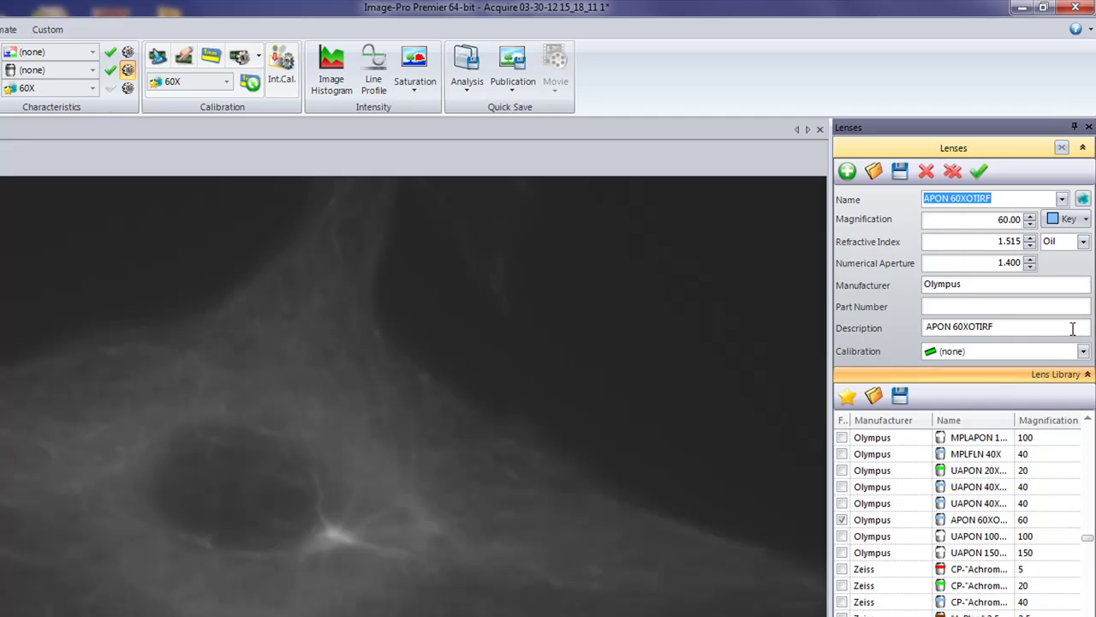
pyautogui.click(1084, 352)
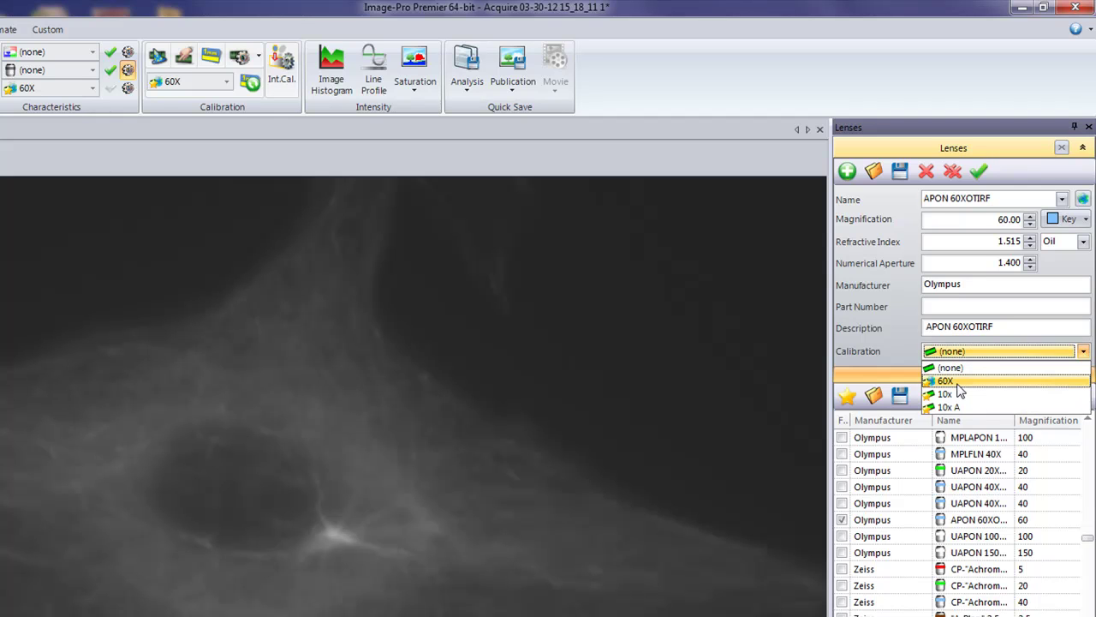
pyautogui.click(957, 382)
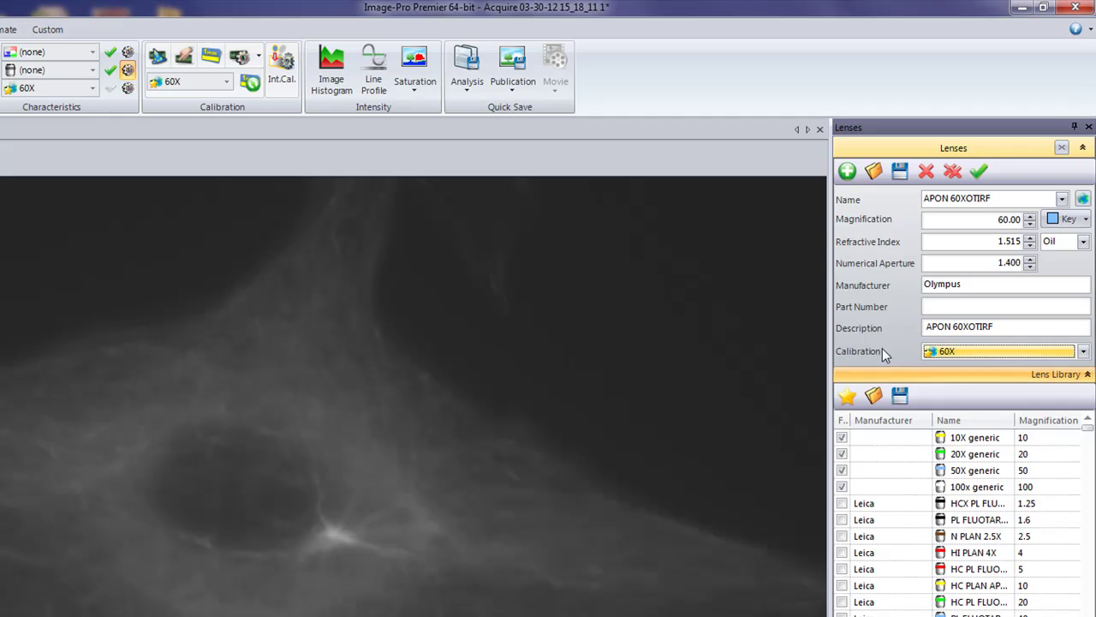
pyautogui.click(978, 174)
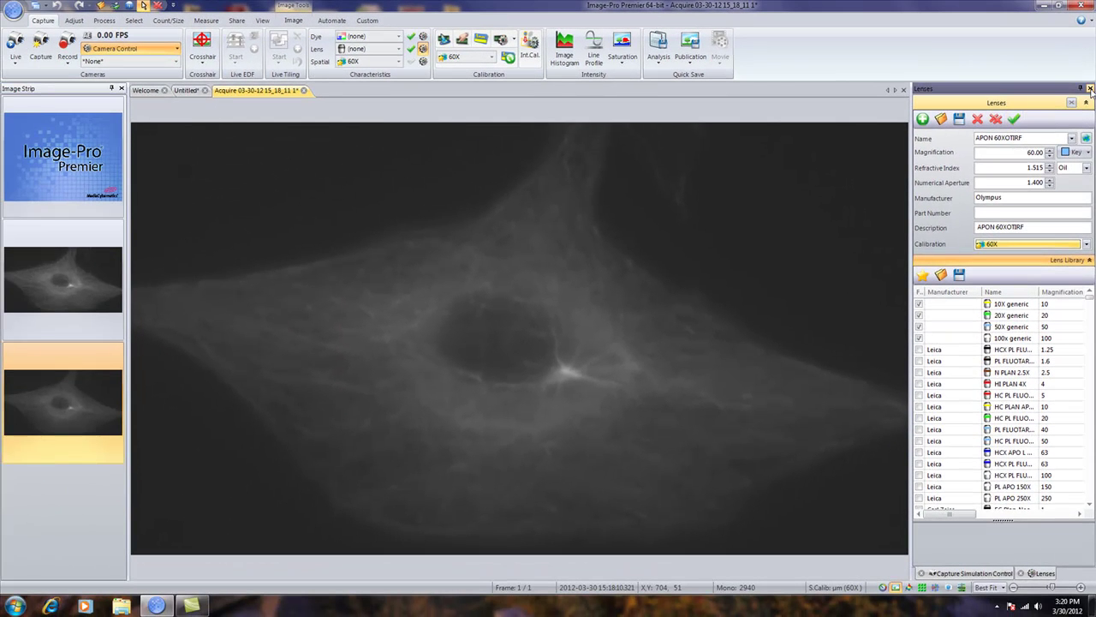
# Step: Make APON 60XOTIRF the active ribbon lens and return to the Untitled document
pyautogui.click(1090, 89)
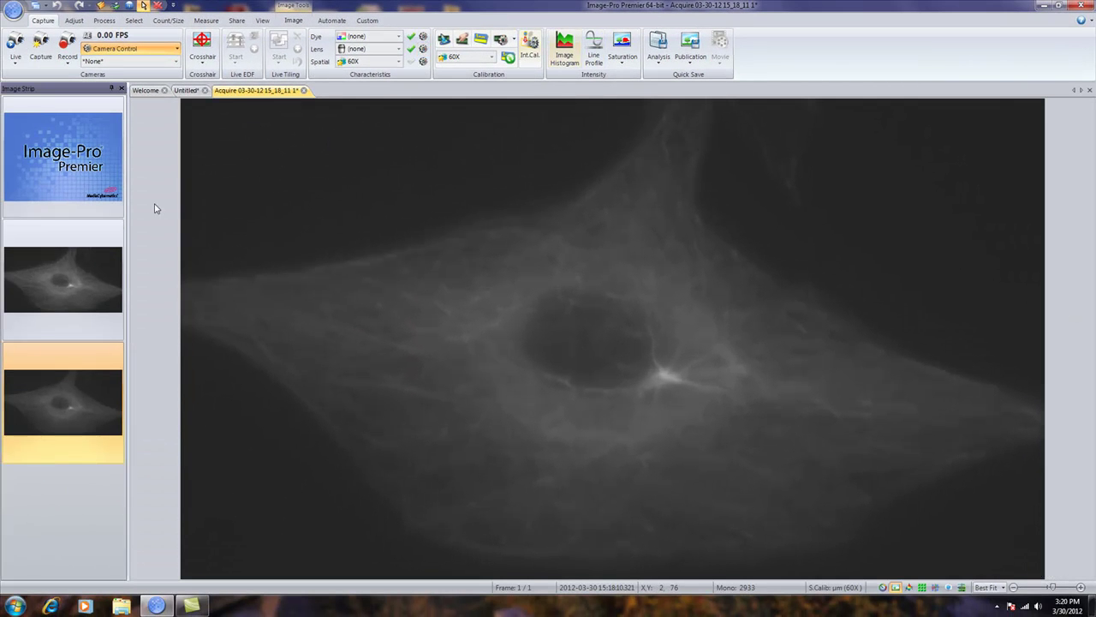
pyautogui.click(398, 49)
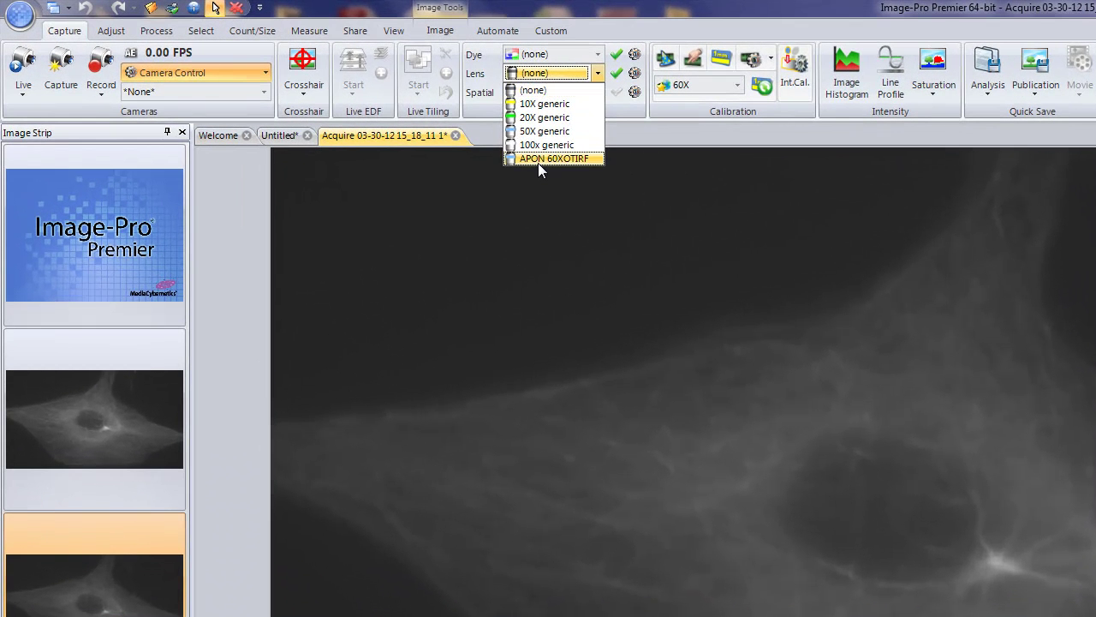
pyautogui.click(538, 160)
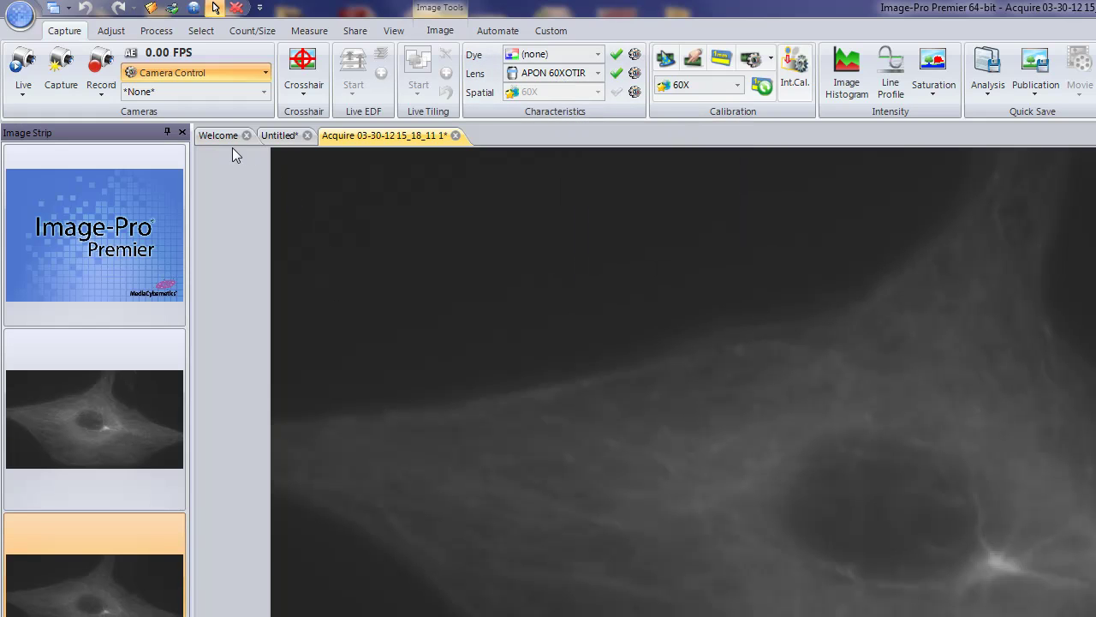
pyautogui.click(280, 137)
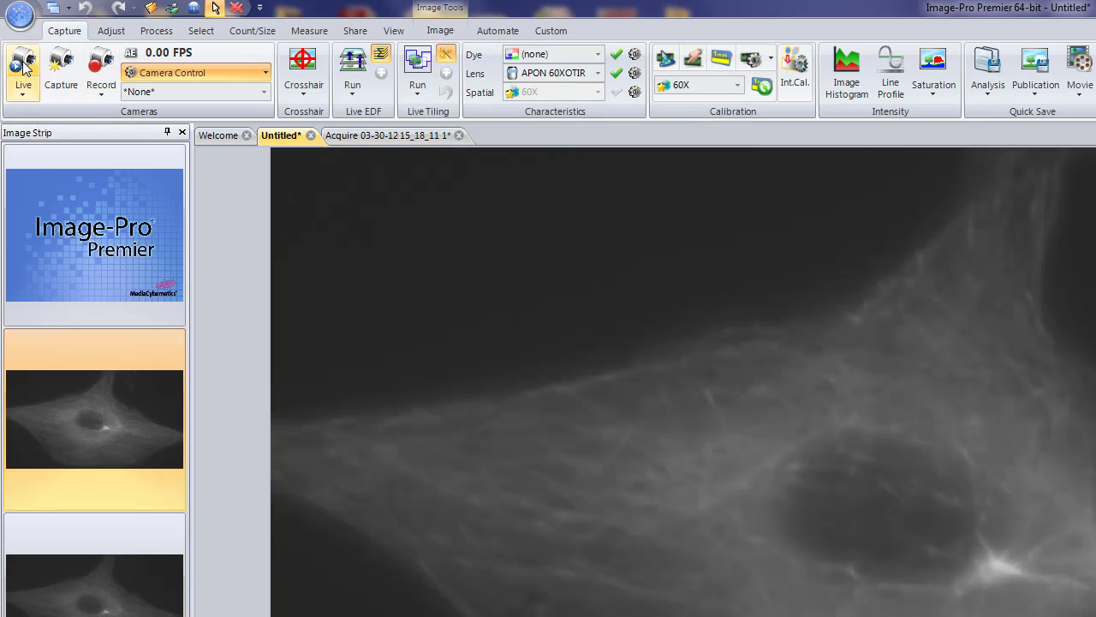
# Step: Capture a second cell image with the APON 60XOTIRF lens and open it
pyautogui.click(23, 68)
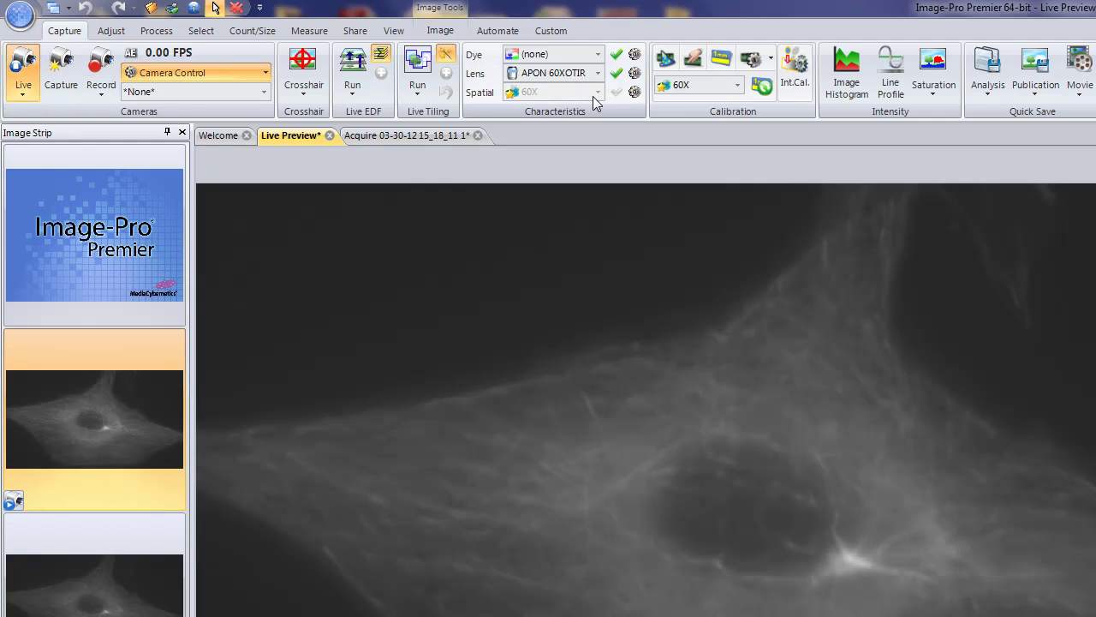
pyautogui.click(598, 75)
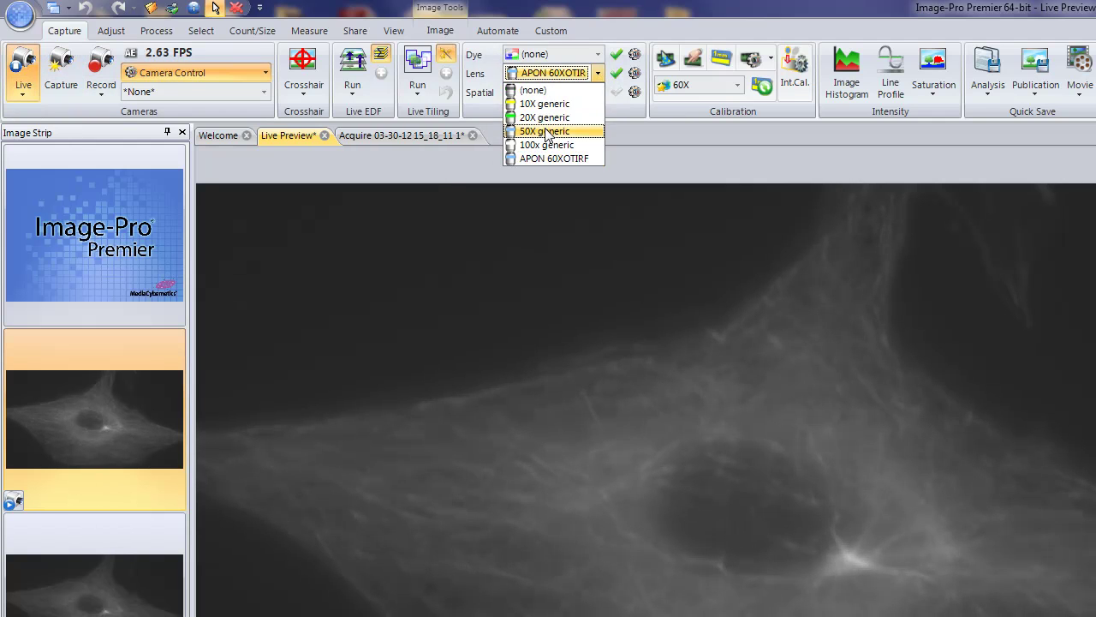
pyautogui.click(545, 134)
pyautogui.click(597, 73)
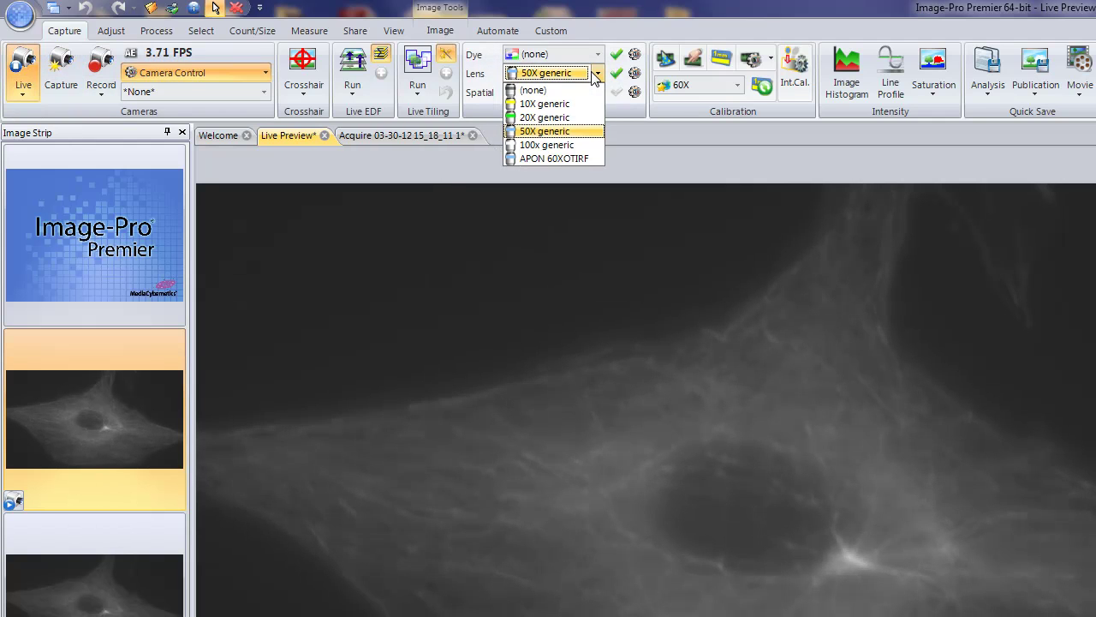
pyautogui.click(539, 157)
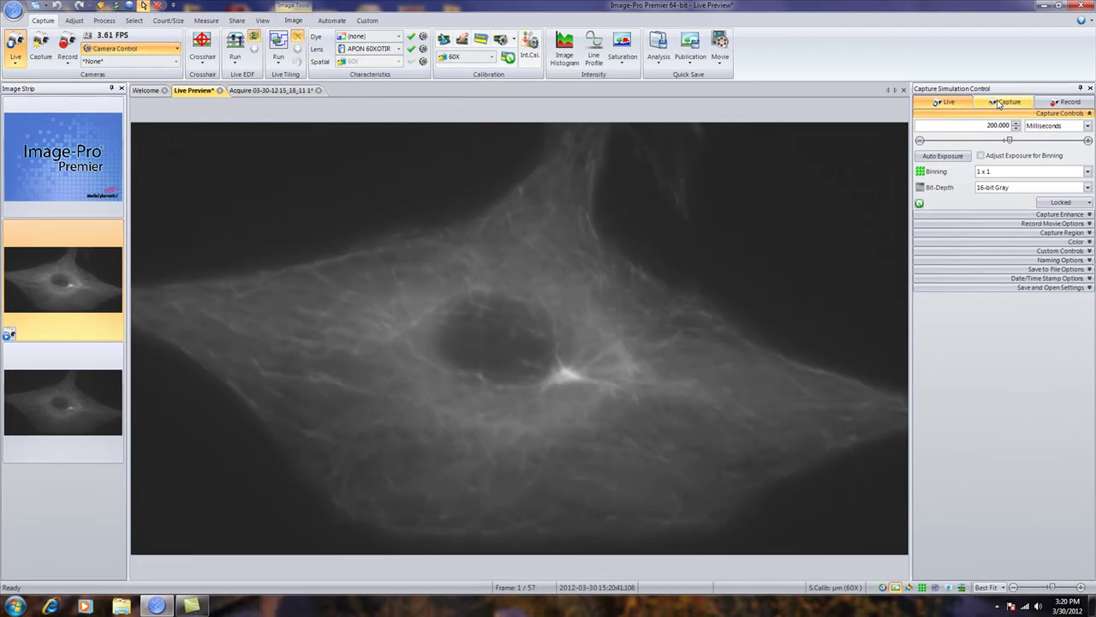
pyautogui.click(999, 104)
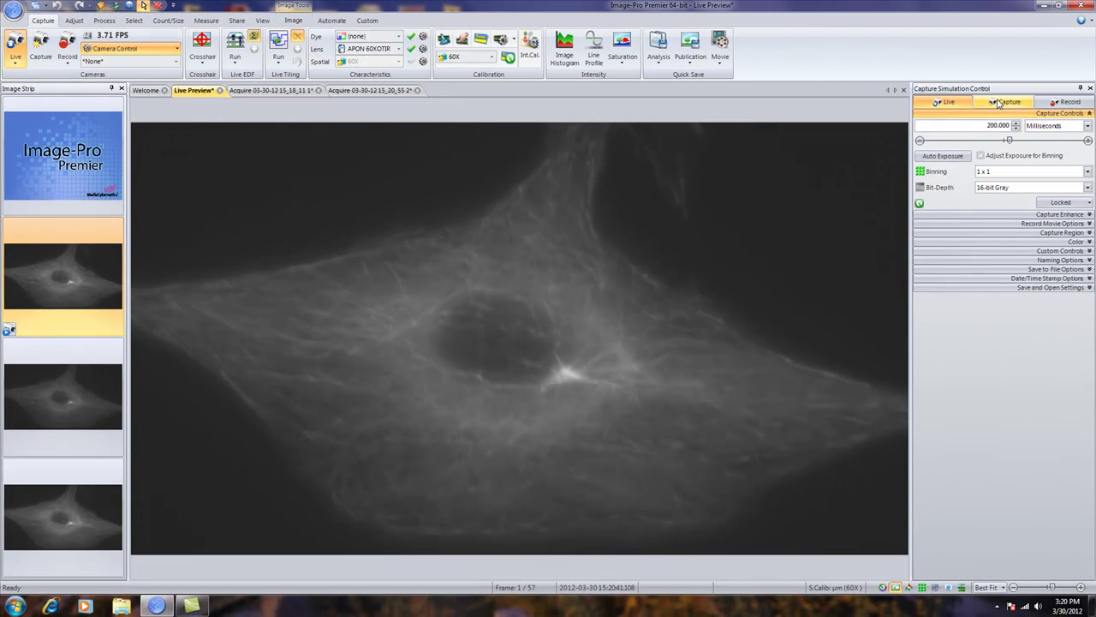
pyautogui.click(379, 92)
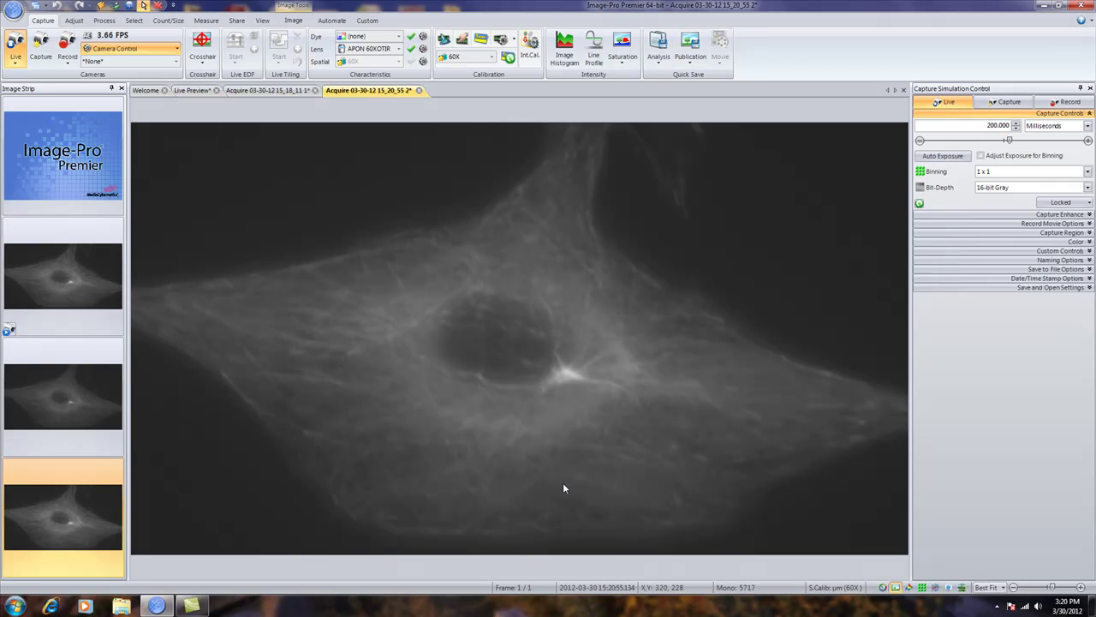